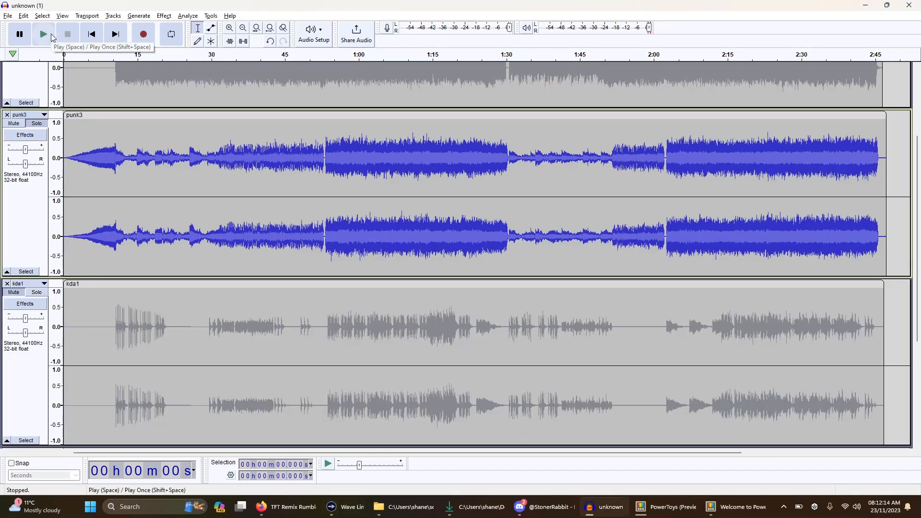
{"action": "scroll", "coordinate": [43, 130], "scroll_direction": "up", "scroll_amount": 2}
{"action": "scroll", "coordinate": [57, 144], "scroll_direction": "up", "scroll_amount": 1}
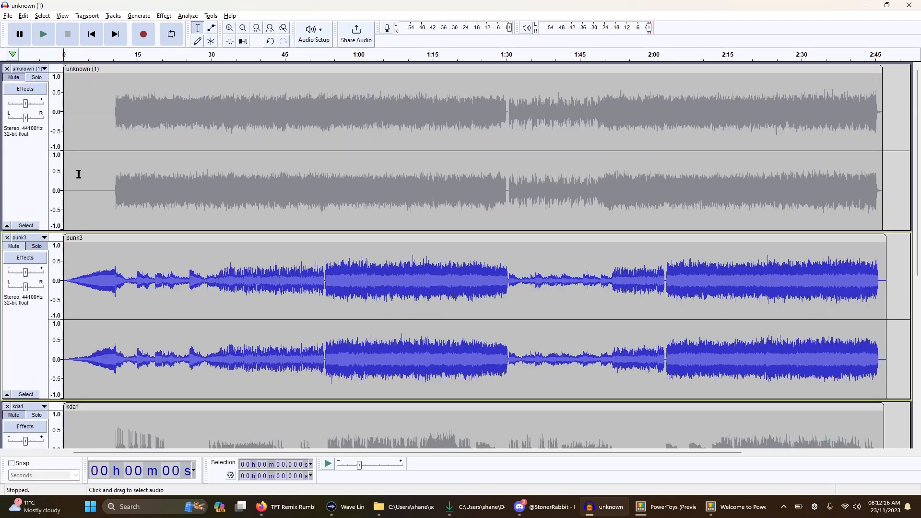
{"action": "scroll", "coordinate": [81, 212], "scroll_direction": "down", "scroll_amount": 5}
{"action": "scroll", "coordinate": [95, 128], "scroll_direction": "down", "scroll_amount": 3}
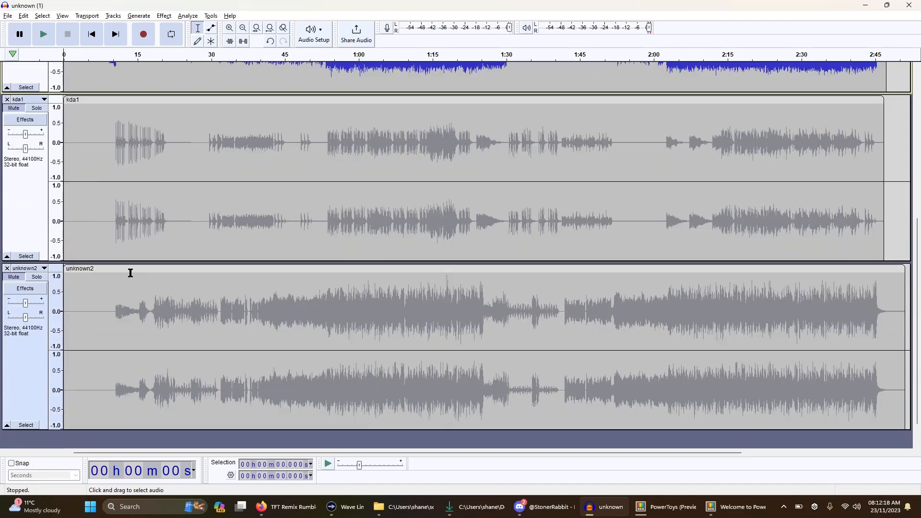
Step: Scroll up through the stacked stem tracks (unknown, punk3, kda1, unknown2) to review them
{"action": "left_click_drag", "start_coordinate": [130, 273], "coordinate": [95, 70]}
{"action": "scroll", "coordinate": [104, 132], "scroll_direction": "down", "scroll_amount": 5}
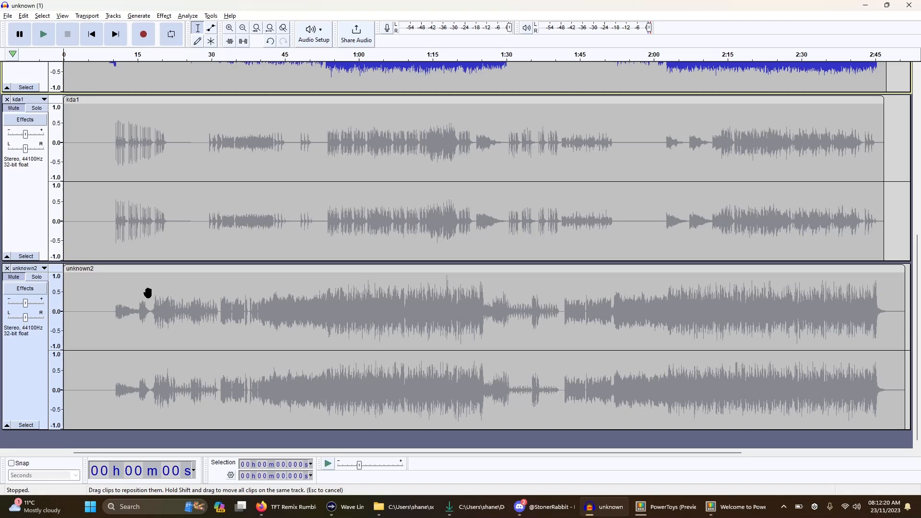
{"action": "scroll", "coordinate": [136, 259], "scroll_direction": "up", "scroll_amount": 3}
{"action": "scroll", "coordinate": [108, 216], "scroll_direction": "up", "scroll_amount": 3}
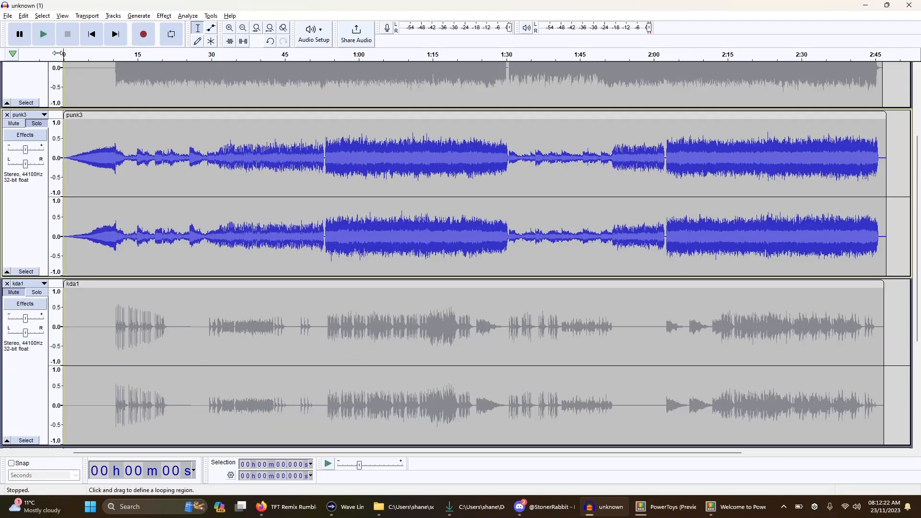
{"action": "scroll", "coordinate": [65, 130], "scroll_direction": "up", "scroll_amount": 2}
{"action": "scroll", "coordinate": [108, 216], "scroll_direction": "down", "scroll_amount": 6}
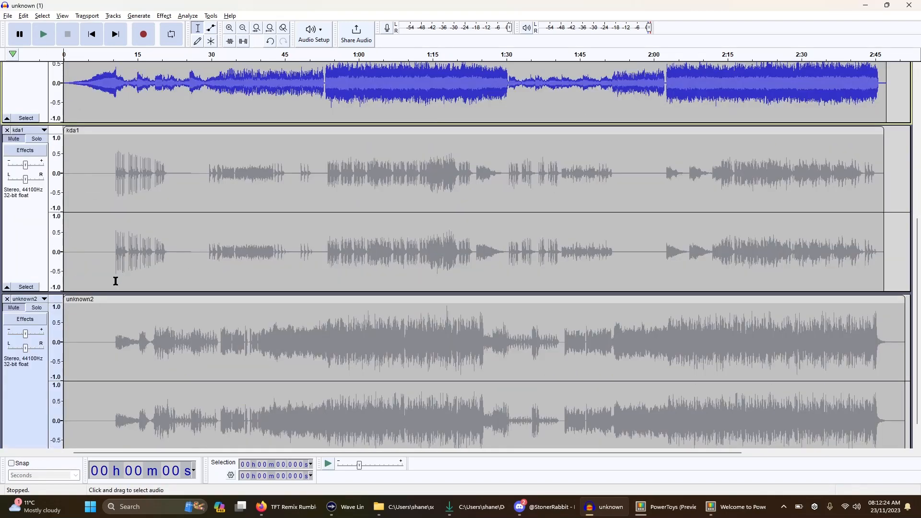
{"action": "scroll", "coordinate": [123, 288], "scroll_direction": "down", "scroll_amount": 1}
{"action": "scroll", "coordinate": [123, 226], "scroll_direction": "up", "scroll_amount": 8}
{"action": "scroll", "coordinate": [135, 198], "scroll_direction": "down", "scroll_amount": 5}
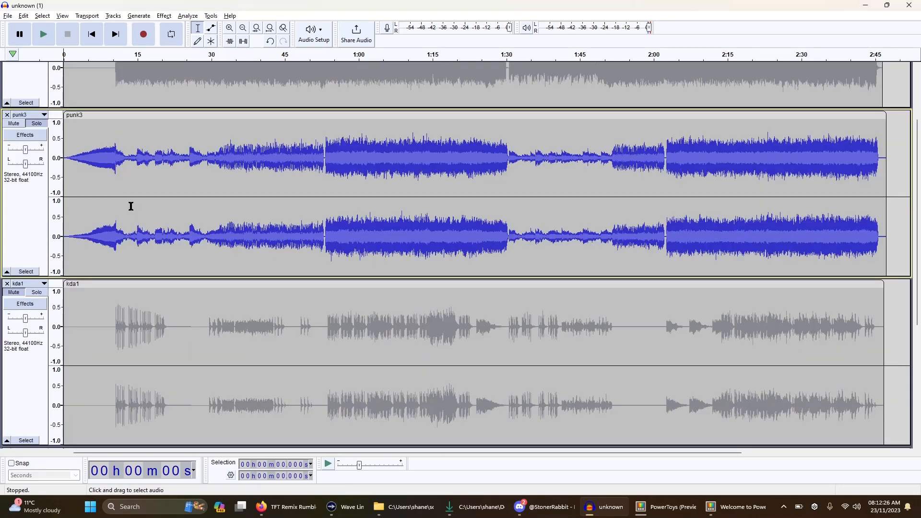
{"action": "scroll", "coordinate": [128, 206], "scroll_direction": "up", "scroll_amount": 1}
Step: Start playback with punk3 audible, then unmute kda1 so it joins the mix
{"action": "left_click", "coordinate": [45, 34]}
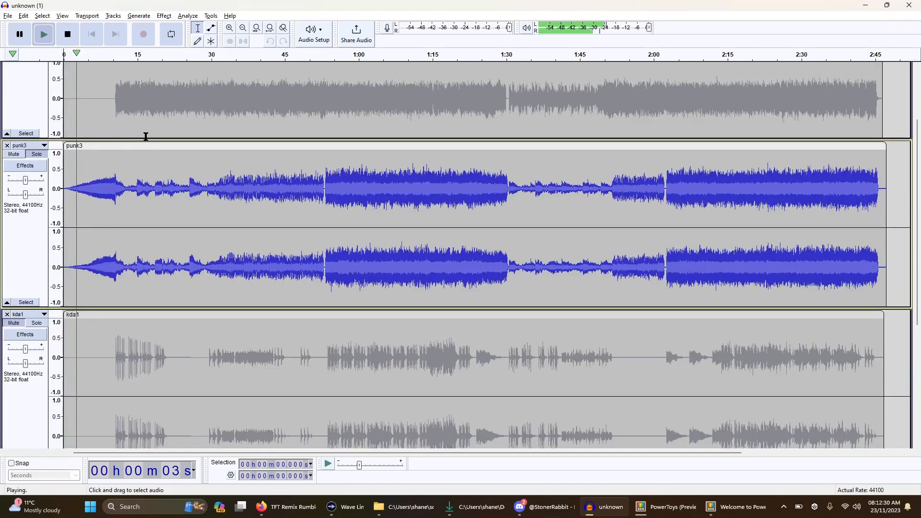
{"action": "scroll", "coordinate": [151, 201], "scroll_direction": "up", "scroll_amount": 1}
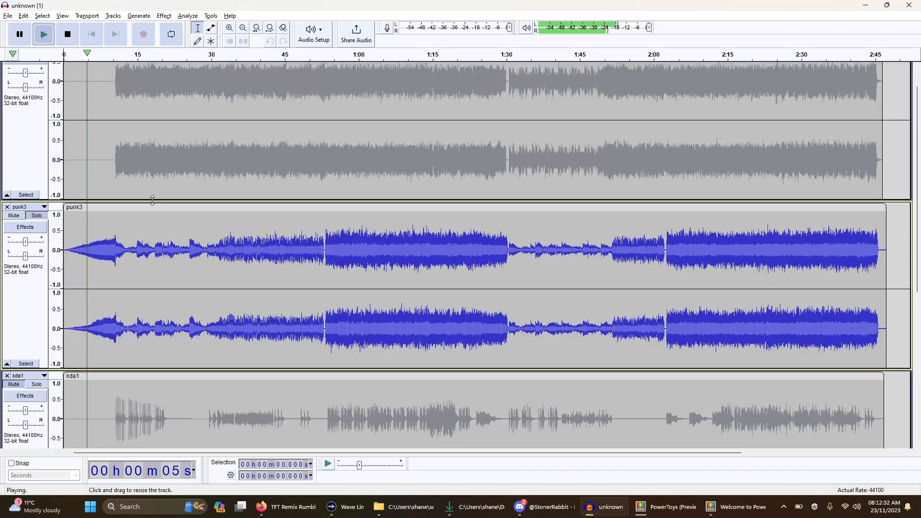
{"action": "scroll", "coordinate": [151, 201], "scroll_direction": "down", "scroll_amount": 1}
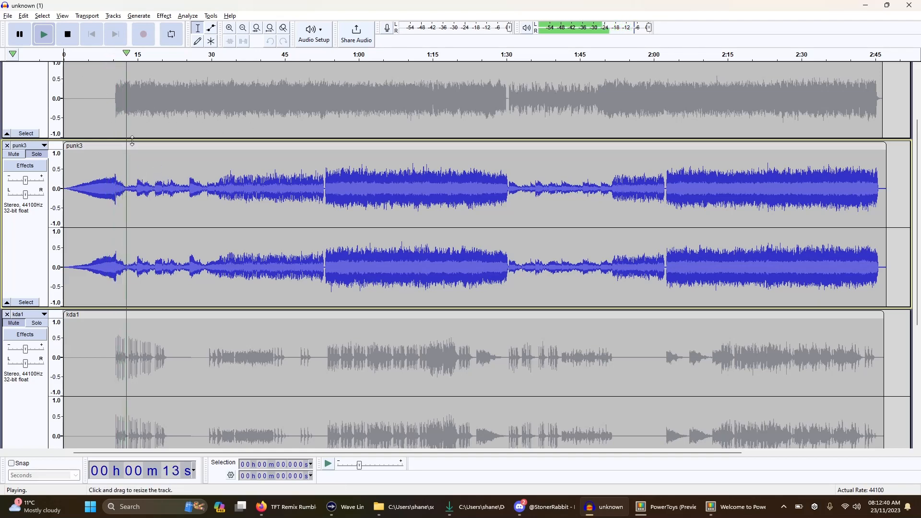
{"action": "left_click", "coordinate": [14, 323]}
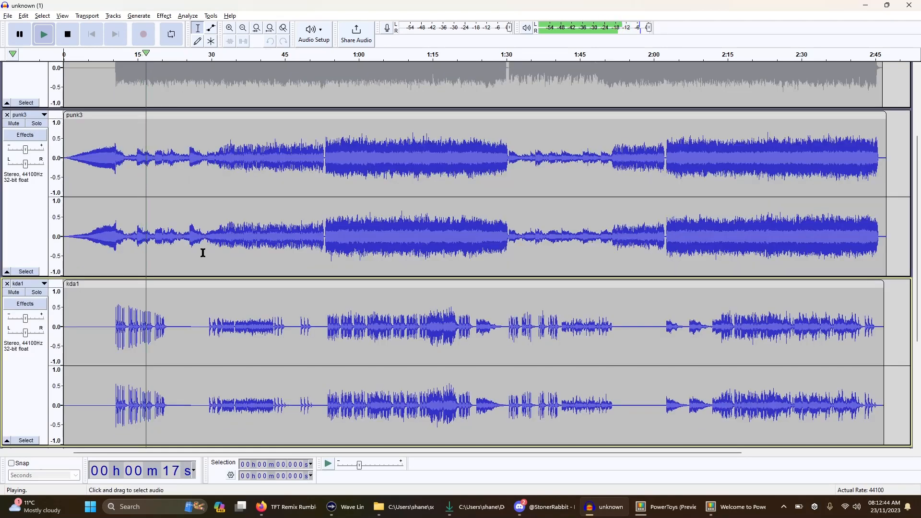
{"action": "scroll", "coordinate": [201, 254], "scroll_direction": "up", "scroll_amount": 3}
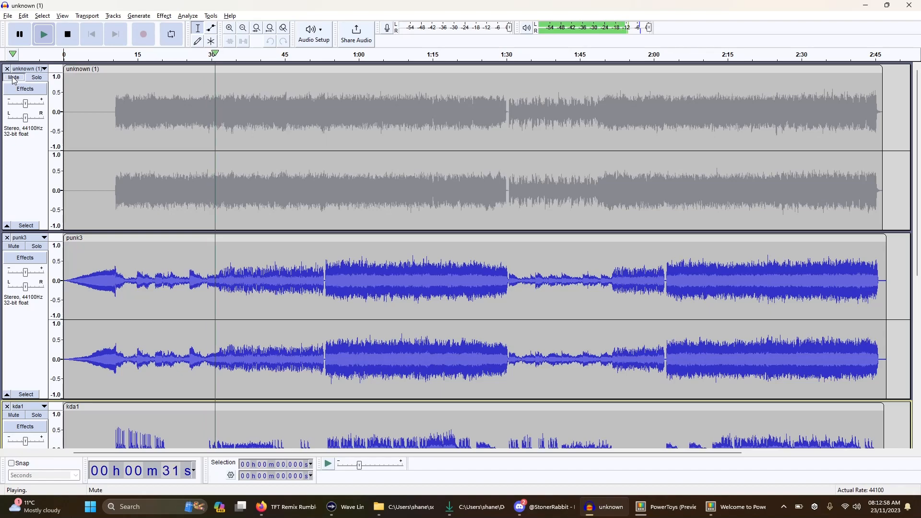
Step: Unmute the unknown (1) stem so it layers with punk3 and kda1 during playback
{"action": "left_click", "coordinate": [13, 78]}
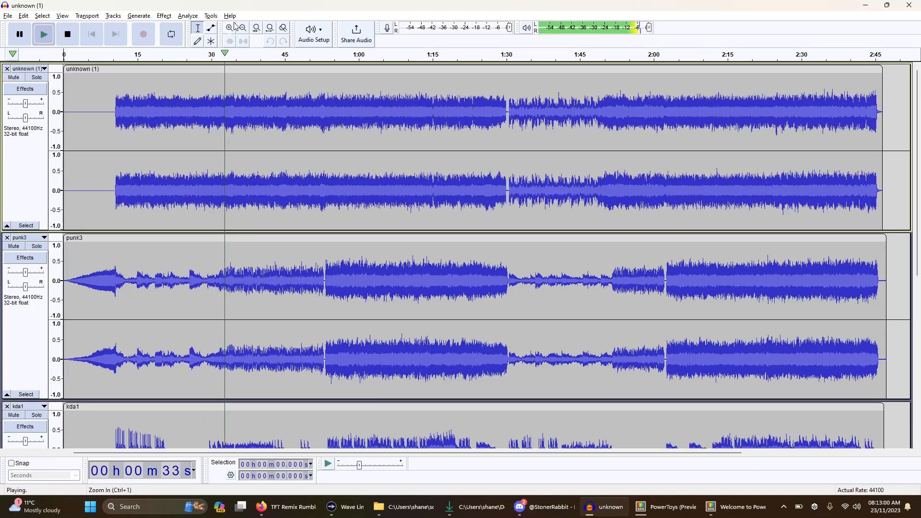
{"action": "scroll", "coordinate": [262, 138], "scroll_direction": "down", "scroll_amount": 1}
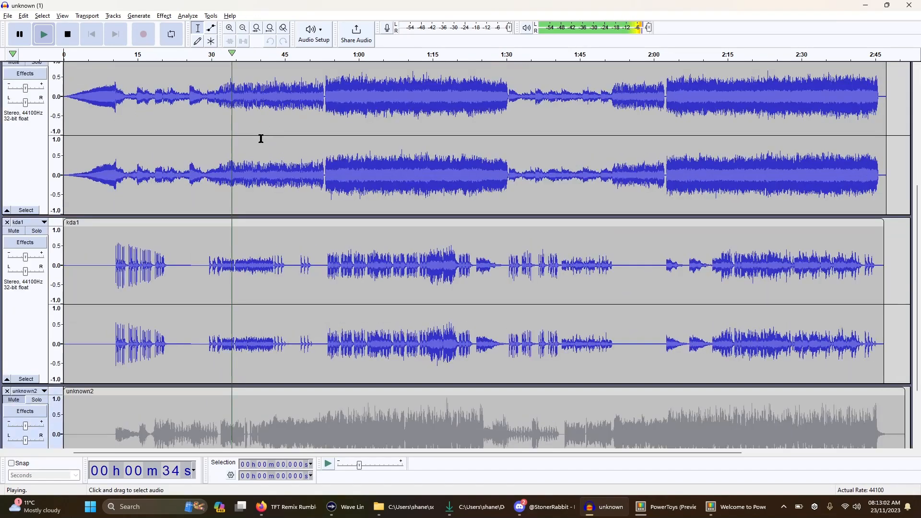
{"action": "scroll", "coordinate": [252, 152], "scroll_direction": "down", "scroll_amount": 1}
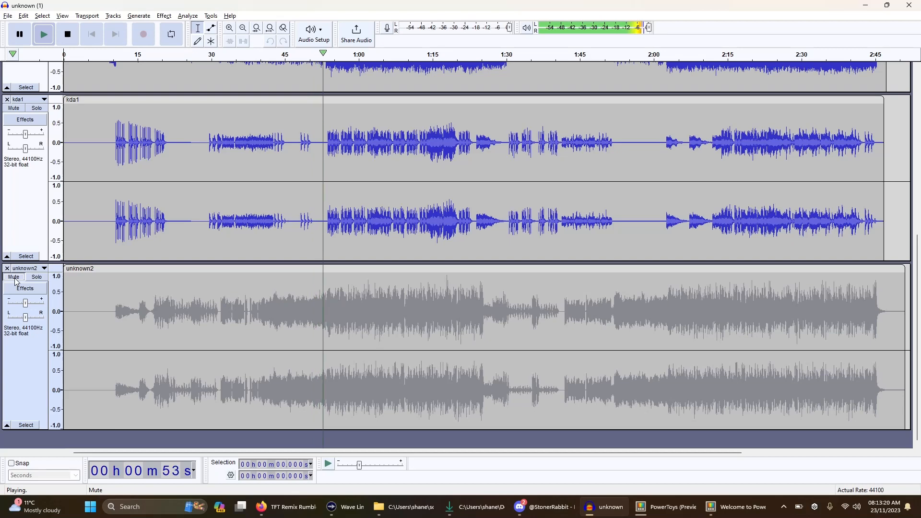
Step: Unmute unknown2 so all four stems play, pause playback, and switch to the Firefox mixer page
{"action": "left_click", "coordinate": [14, 277]}
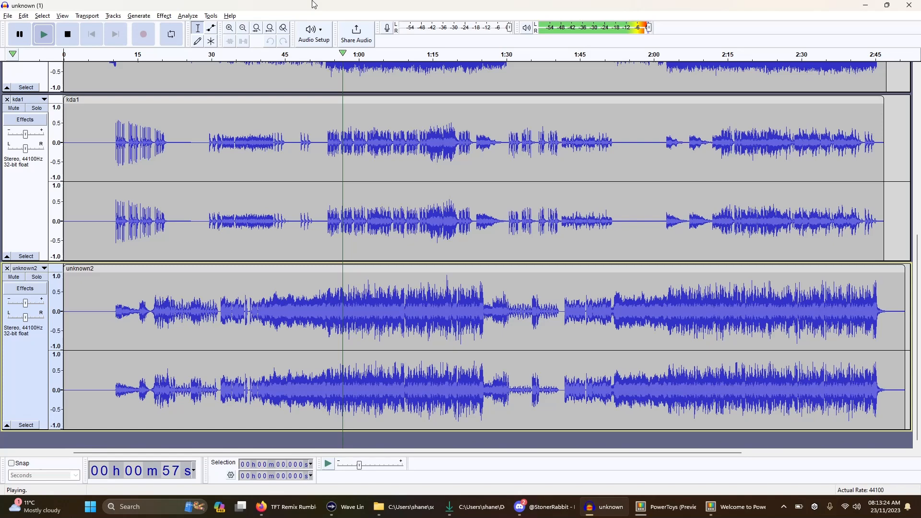
{"action": "scroll", "coordinate": [435, 366], "scroll_direction": "up", "scroll_amount": 5}
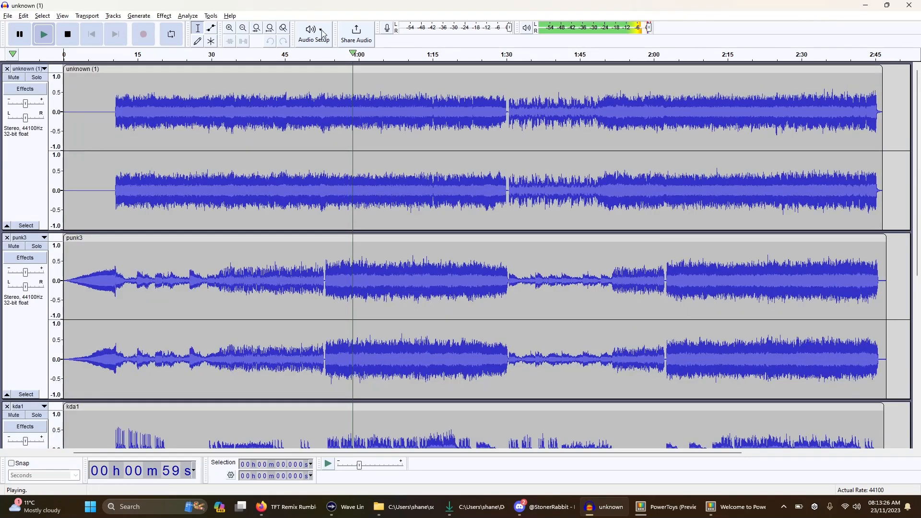
{"action": "scroll", "coordinate": [208, 333], "scroll_direction": "down", "scroll_amount": 2}
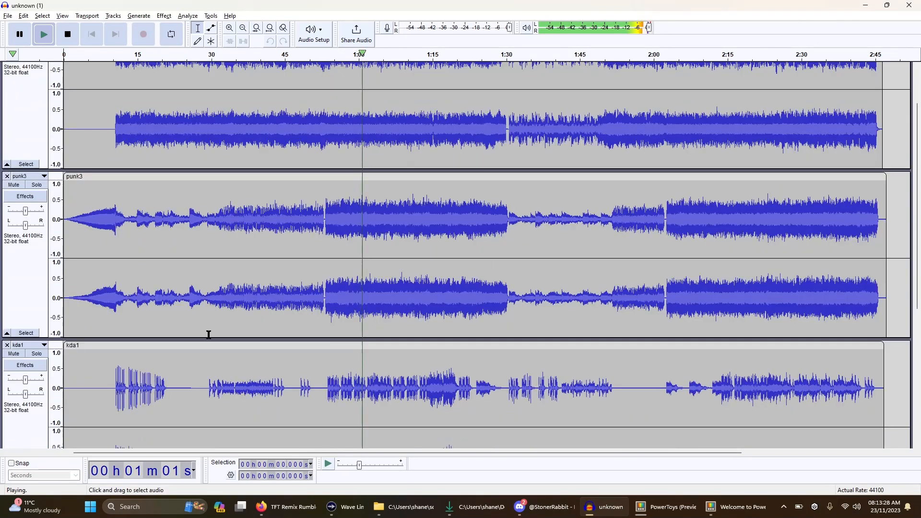
{"action": "scroll", "coordinate": [255, 300], "scroll_direction": "down", "scroll_amount": 3}
{"action": "scroll", "coordinate": [255, 300], "scroll_direction": "down", "scroll_amount": 4}
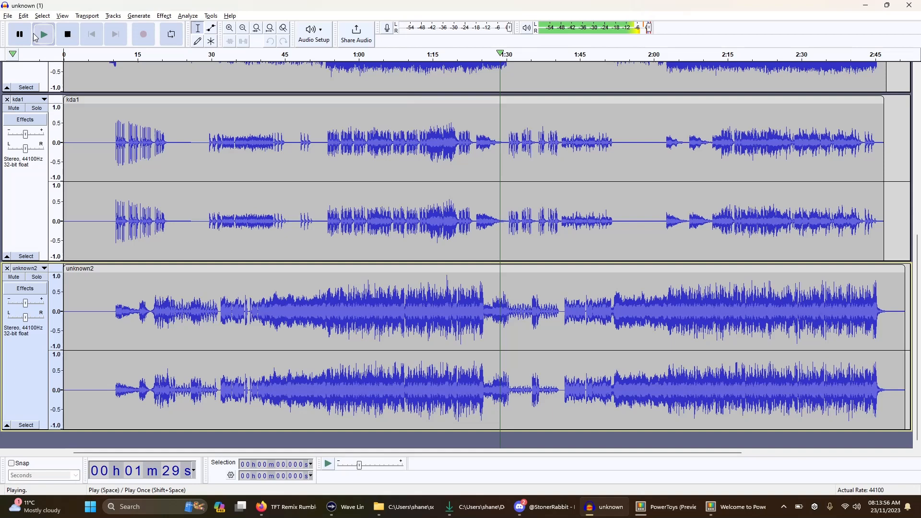
{"action": "key", "text": "p"}
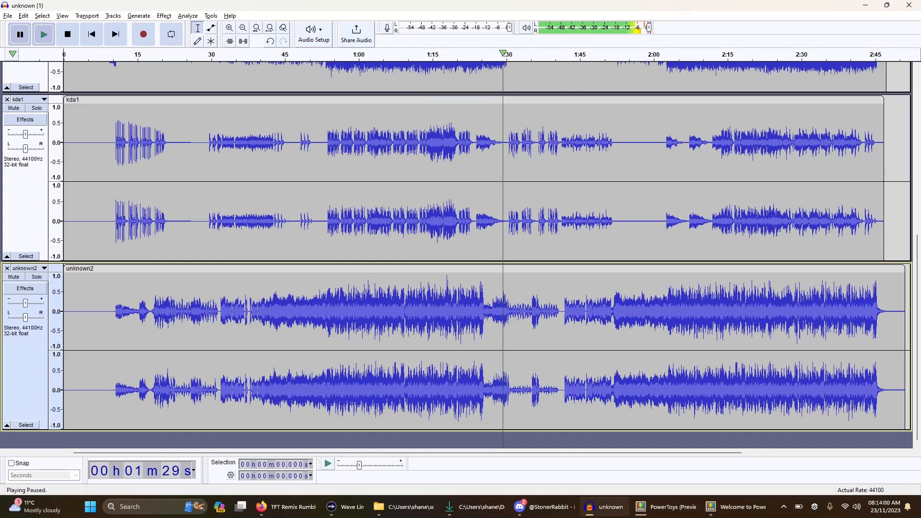
{"action": "key", "text": "alt+Tab"}
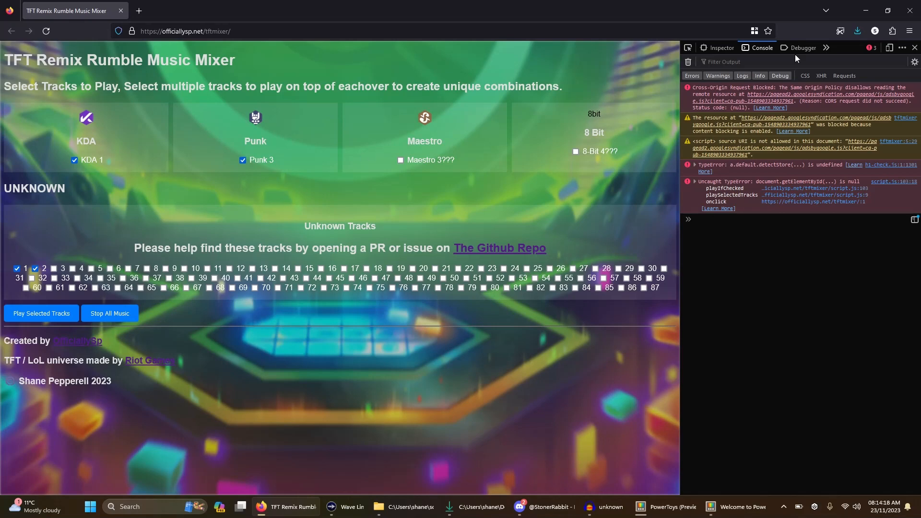
Step: Close the developer tools panel on the mixer page and switch to the Teamfight Tactics window
{"action": "left_click", "coordinate": [914, 48]}
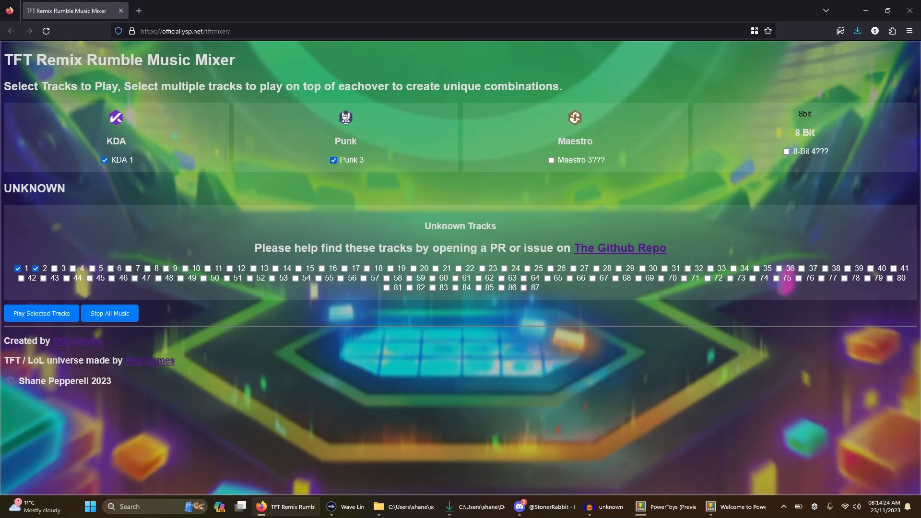
{"action": "key", "text": "alt+Tab"}
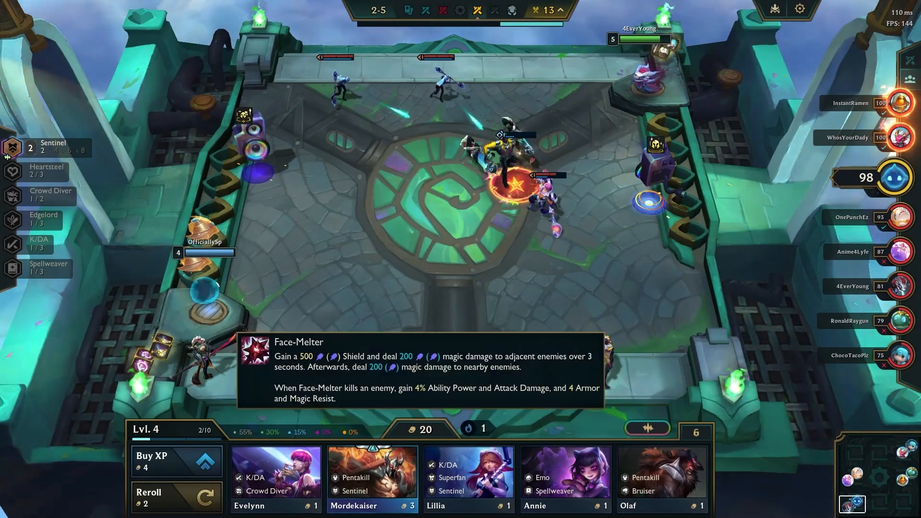
Step: Buy Mordekaiser, then sell both Jax copies and Yone from the bench
{"action": "left_click", "coordinate": [373, 475]}
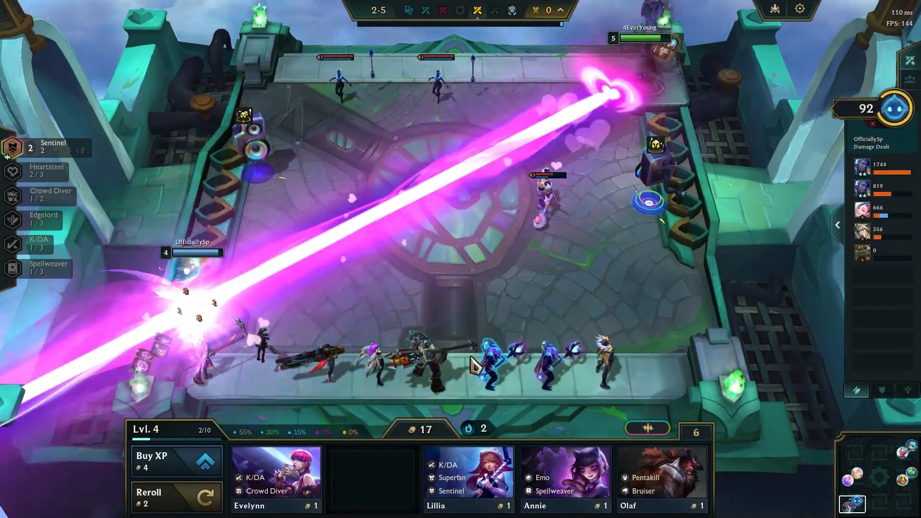
{"action": "right_click", "coordinate": [601, 360]}
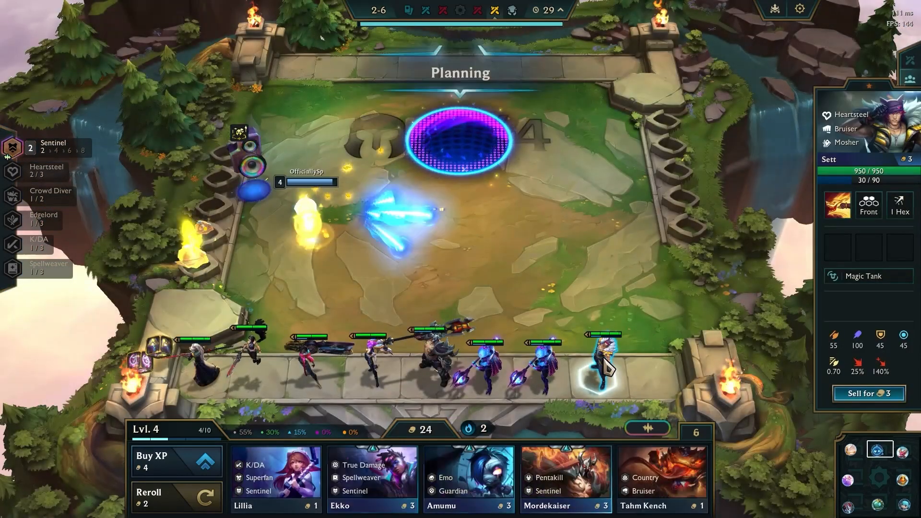
{"action": "left_click_drag", "start_coordinate": [547, 367], "coordinate": [562, 479]}
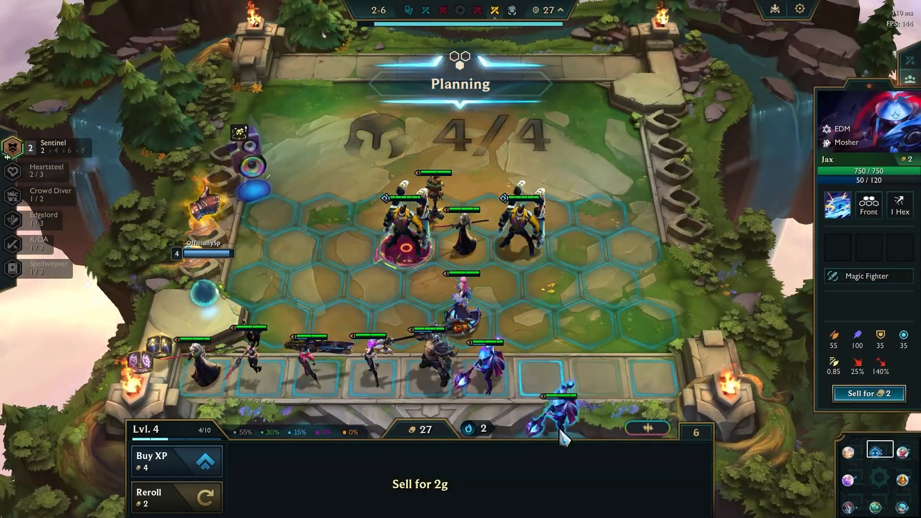
{"action": "left_click_drag", "start_coordinate": [488, 363], "coordinate": [505, 479]}
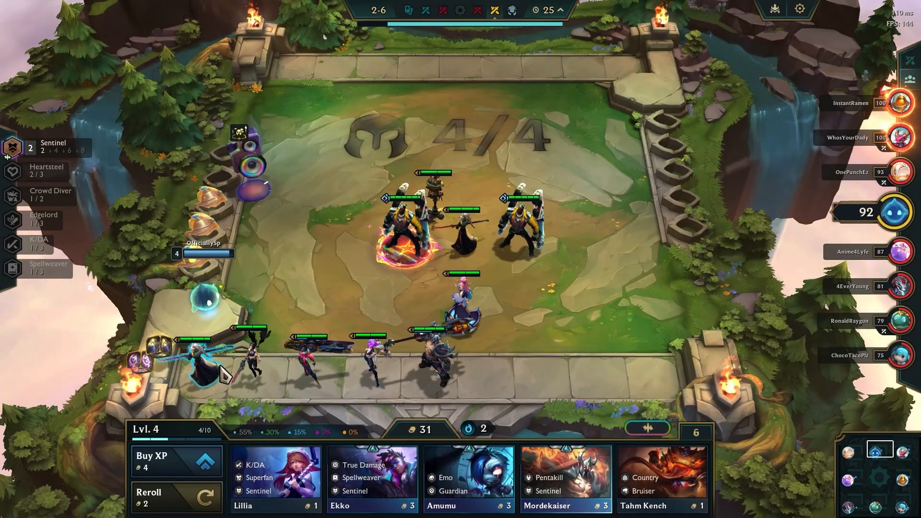
{"action": "right_click", "coordinate": [205, 363]}
{"action": "left_click_drag", "start_coordinate": [205, 363], "coordinate": [274, 475]}
Step: Sell the remaining spare bench units, including Kayle and Kai'Sa, for gold
{"action": "right_click", "coordinate": [248, 345]}
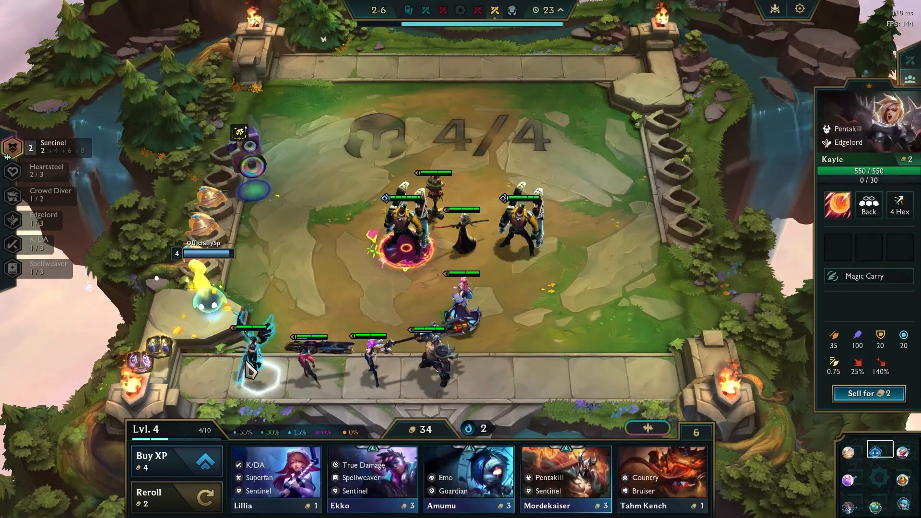
{"action": "left_click_drag", "start_coordinate": [248, 335], "coordinate": [317, 475]}
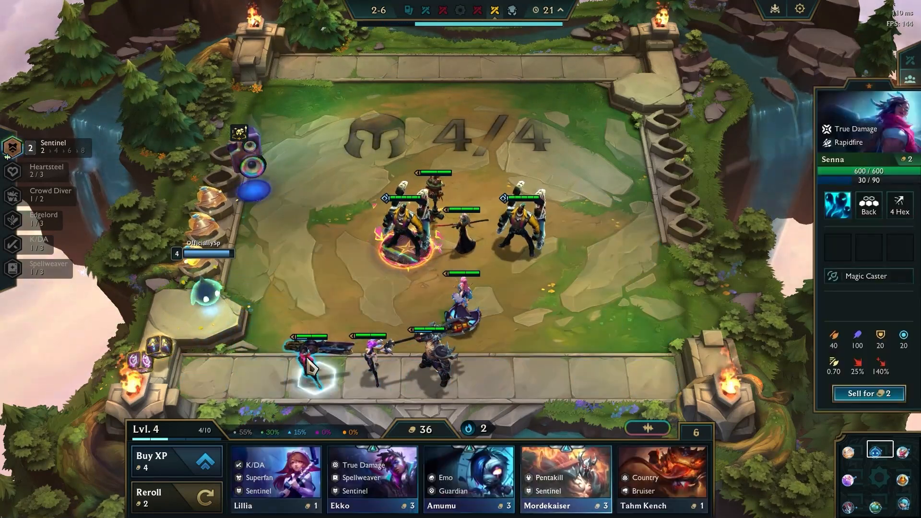
{"action": "left_click_drag", "start_coordinate": [310, 345], "coordinate": [547, 475]}
{"action": "right_click", "coordinate": [367, 353]}
{"action": "left_click_drag", "start_coordinate": [358, 364], "coordinate": [404, 475]}
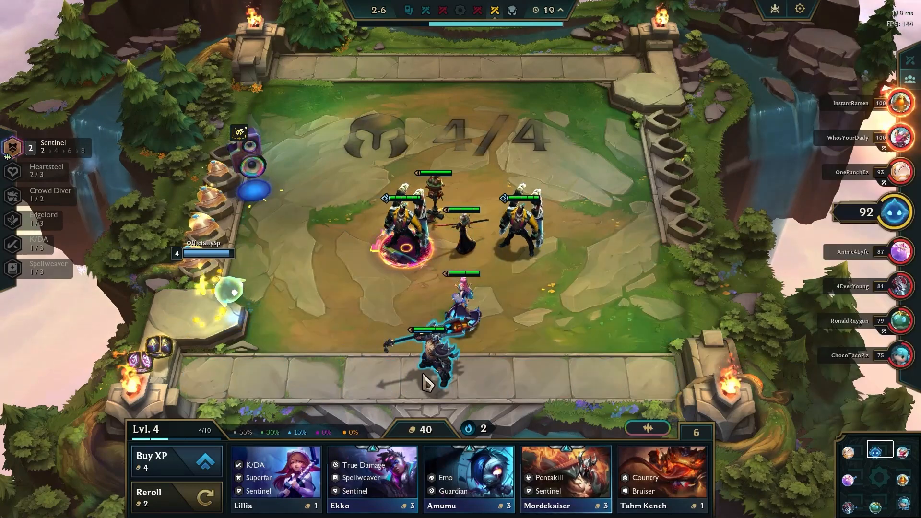
Step: Buy another Mordekaiser and settle Galio and Mordekaiser into their board hexes
{"action": "left_click_drag", "start_coordinate": [525, 245], "coordinate": [435, 353]}
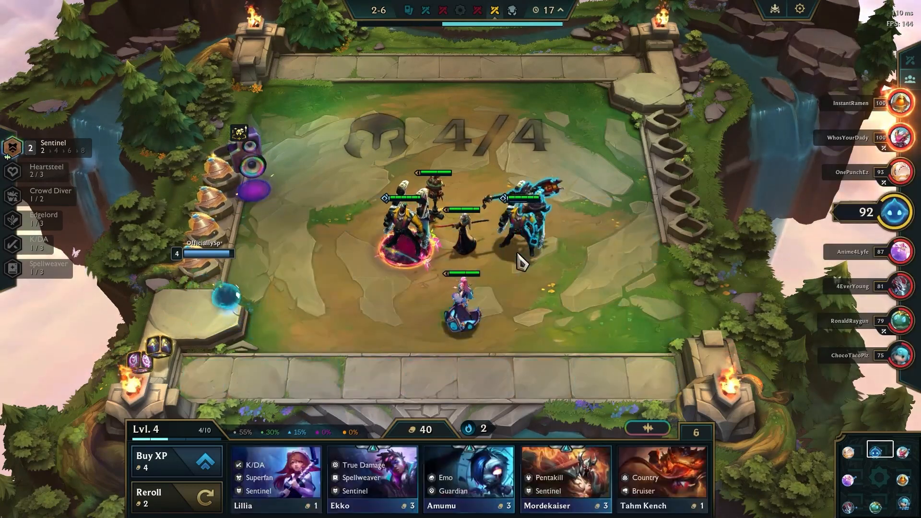
{"action": "left_click", "coordinate": [566, 479]}
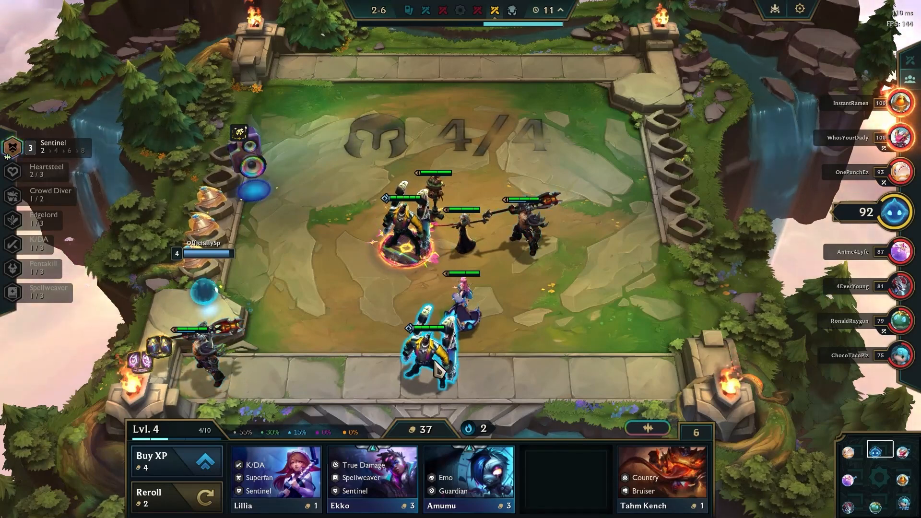
{"action": "left_click_drag", "start_coordinate": [432, 357], "coordinate": [524, 231]}
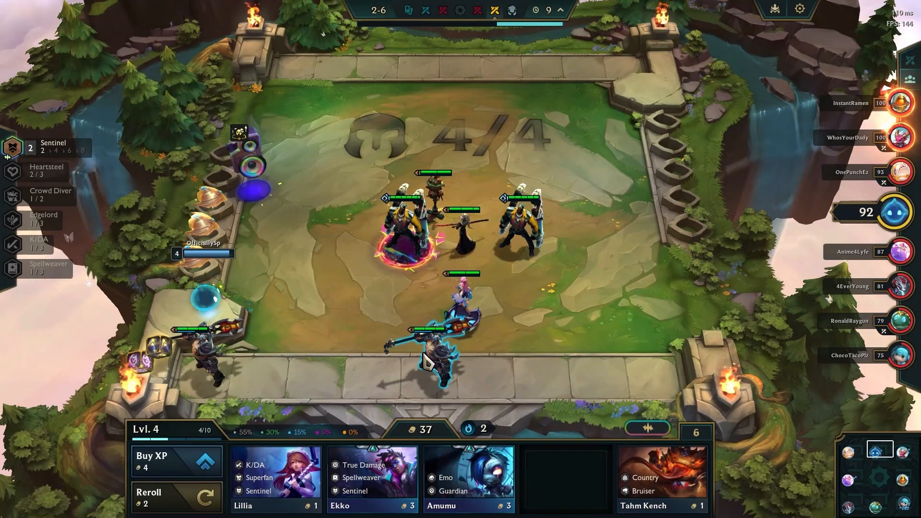
{"action": "left_click_drag", "start_coordinate": [428, 360], "coordinate": [520, 249]}
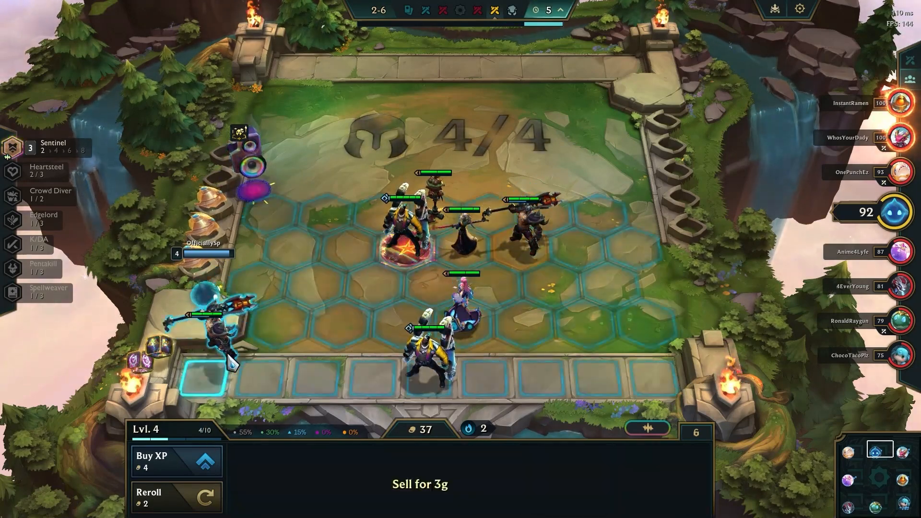
Step: Buy XP to reach level 5 and field a bench unit left of centre
{"action": "left_click", "coordinate": [177, 460]}
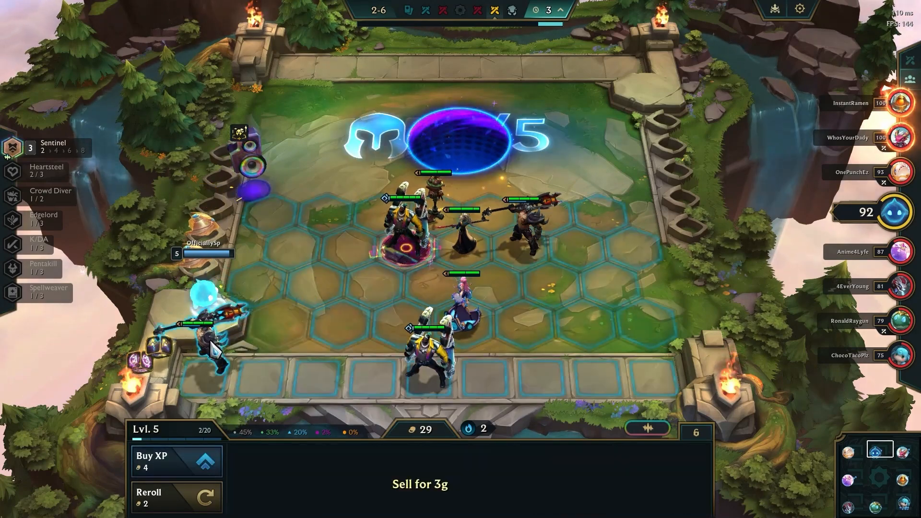
{"action": "mouse_move", "coordinate": [204, 349]}
{"action": "left_mouse_down"}
{"action": "mouse_move", "coordinate": [310, 274]}
{"action": "mouse_move", "coordinate": [285, 302]}
{"action": "left_mouse_up"}
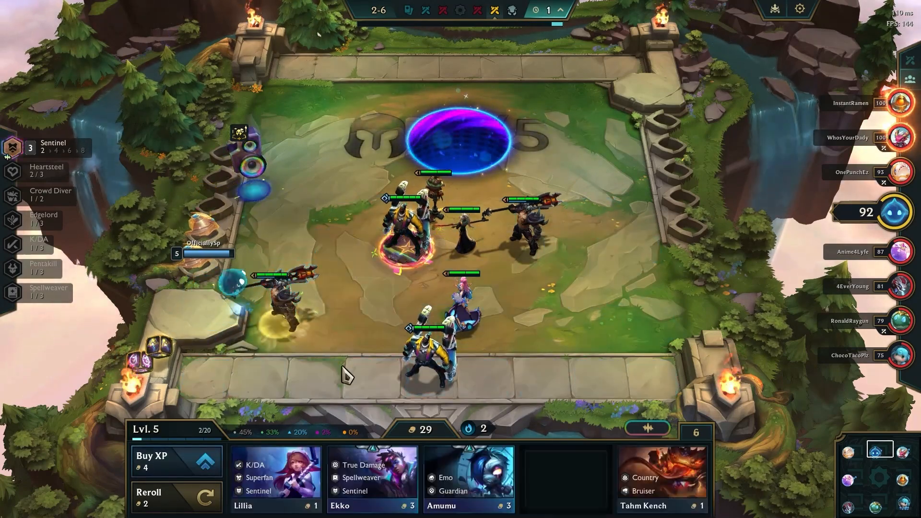